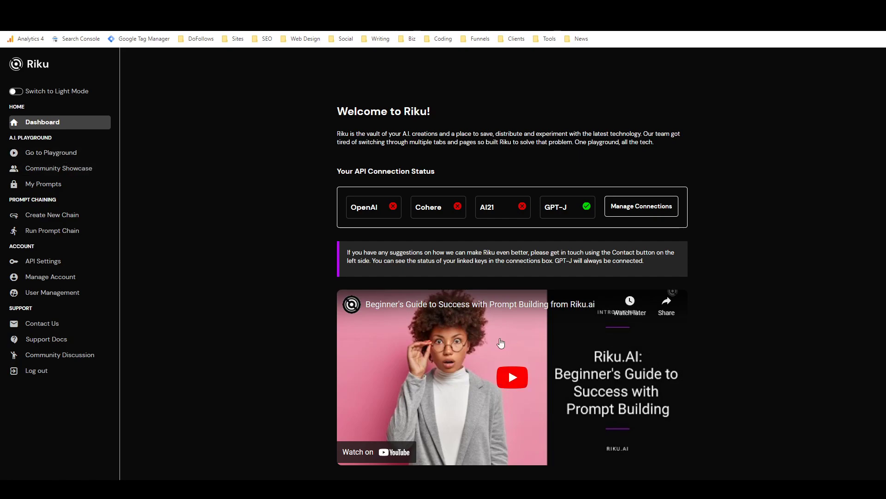
Open the Playground and examine the AIDA ad copy prompt's instruction, product line, sample output and ### separators
left_click(46, 158)
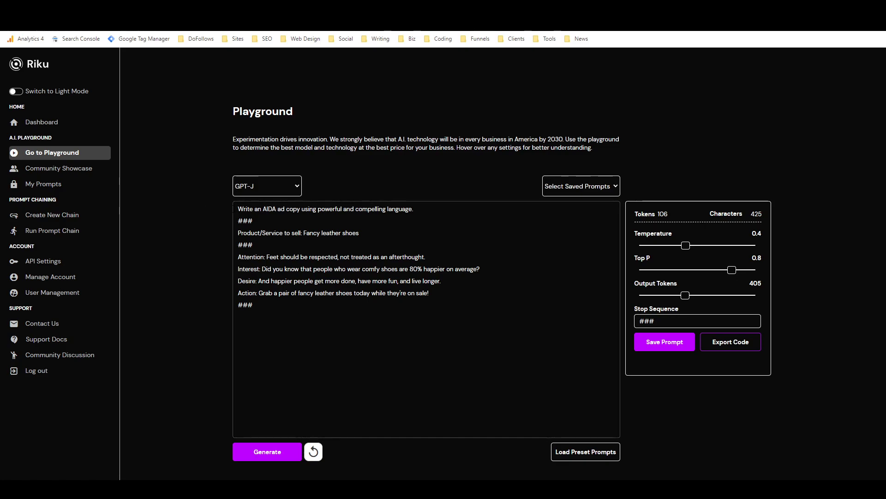
left_click_drag(238, 209, 300, 208)
left_click(419, 209)
left_click(415, 209)
double_click(246, 220)
left_click(238, 239)
left_click_drag(238, 233, 408, 235)
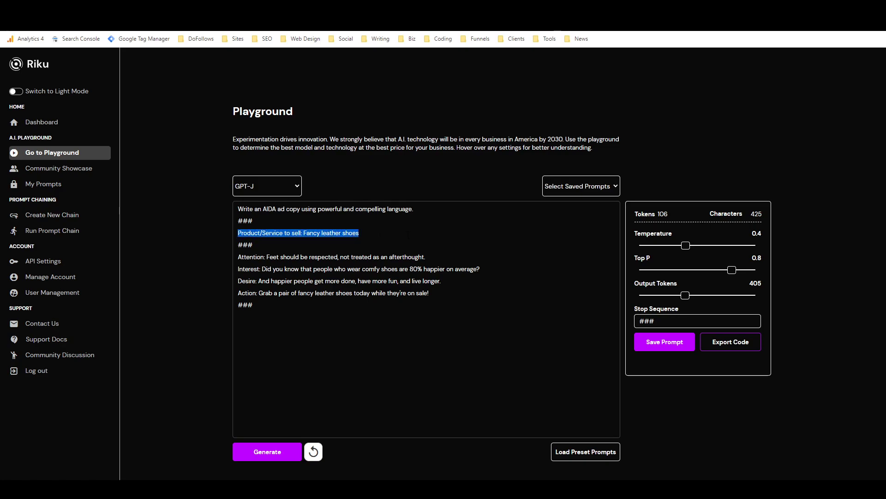
left_click(238, 239)
left_click_drag(253, 245, 429, 294)
left_click(266, 257)
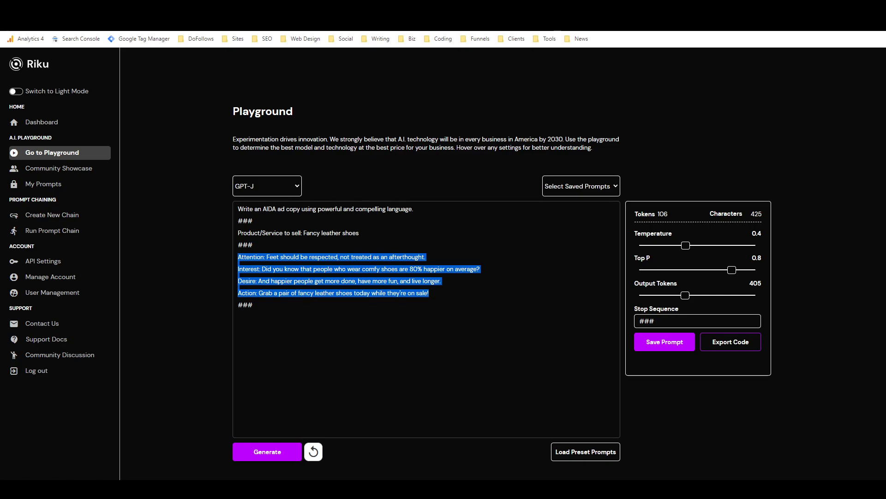
left_click_drag(253, 305, 228, 304)
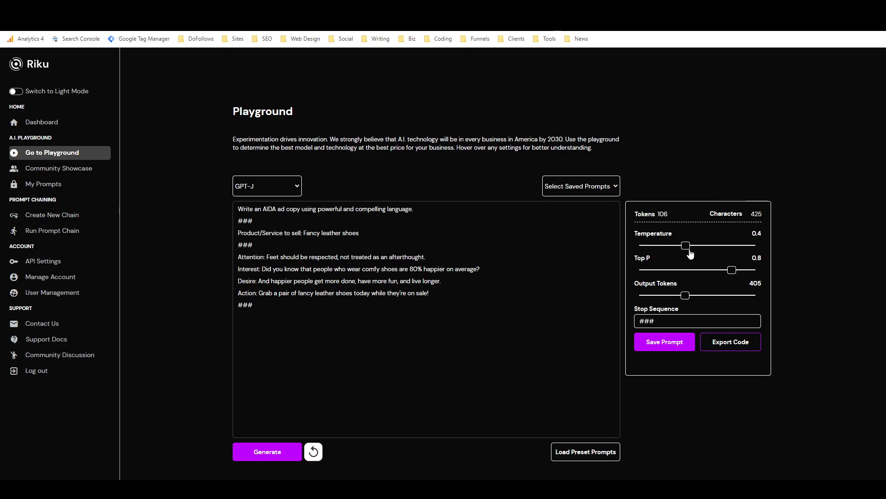
Examine the Playground's Temperature, Top P and stop sequence settings, along with the list of saved prompts
mouse_move(660, 234)
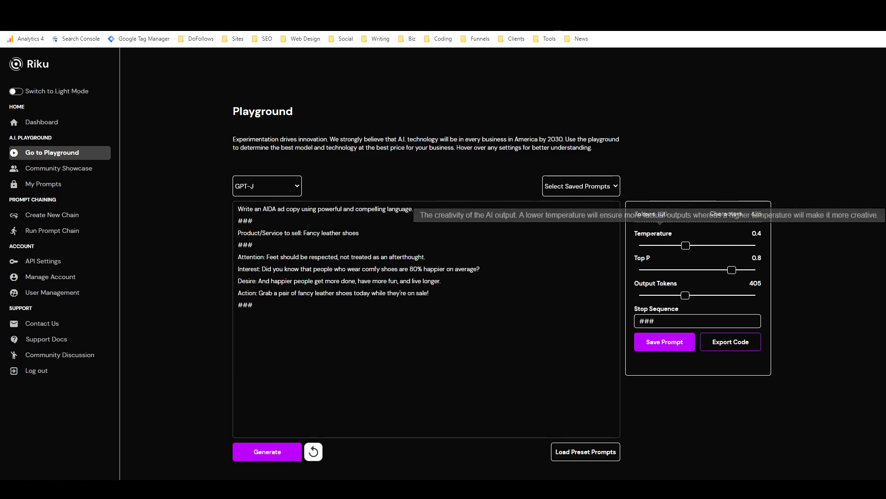
mouse_move(641, 258)
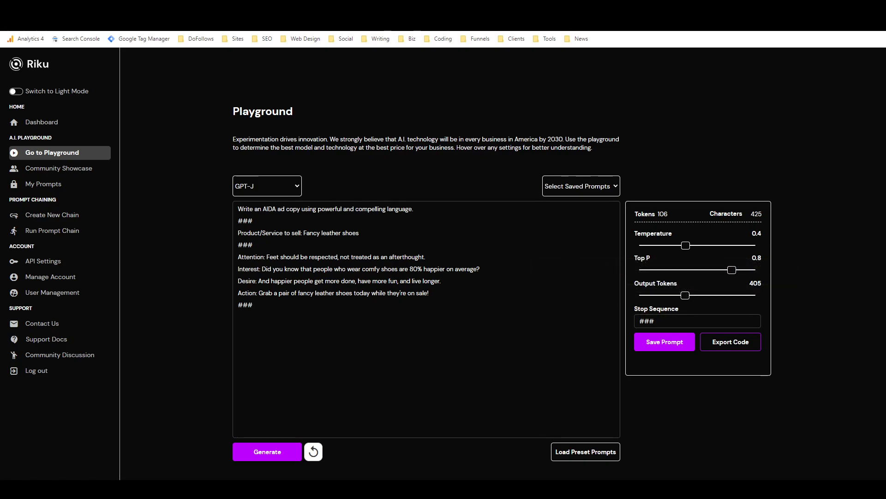
key("shift+Left")
key("shift+Left")
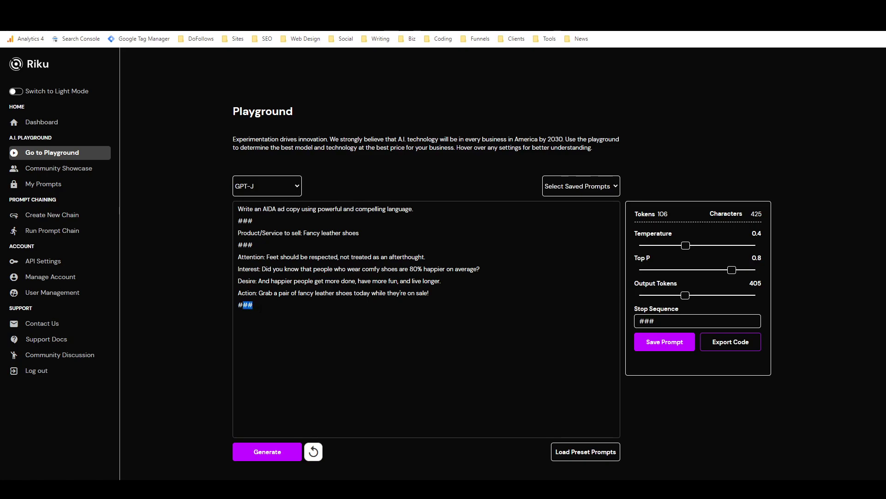
key("Right")
left_click(607, 187)
left_click(609, 189)
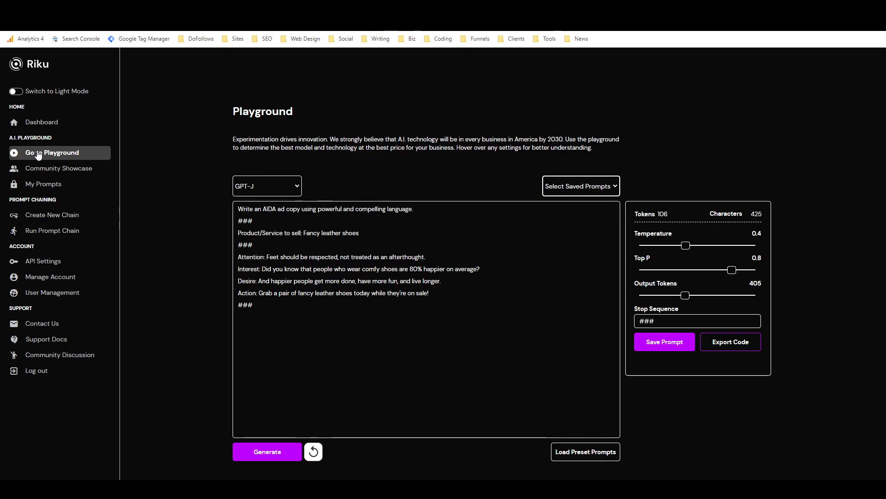
Browse the whole Community Showcase of shared prompts
left_click(29, 168)
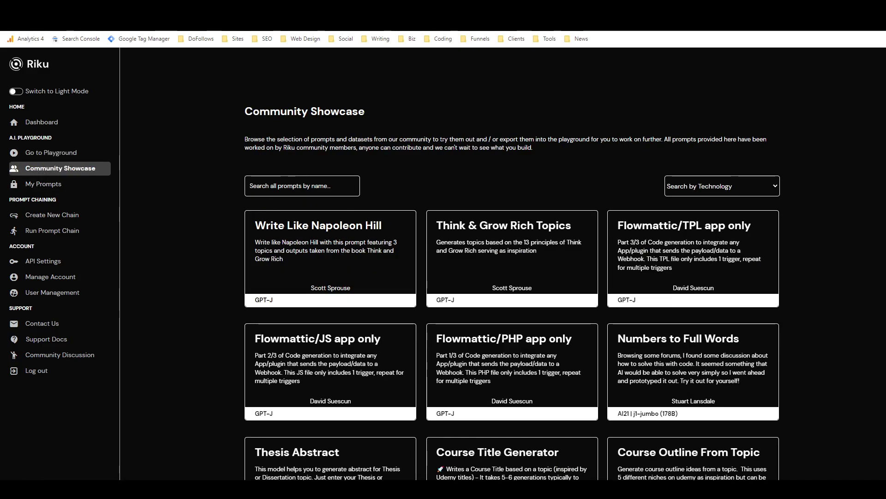
scroll(282, 189, "down", 20)
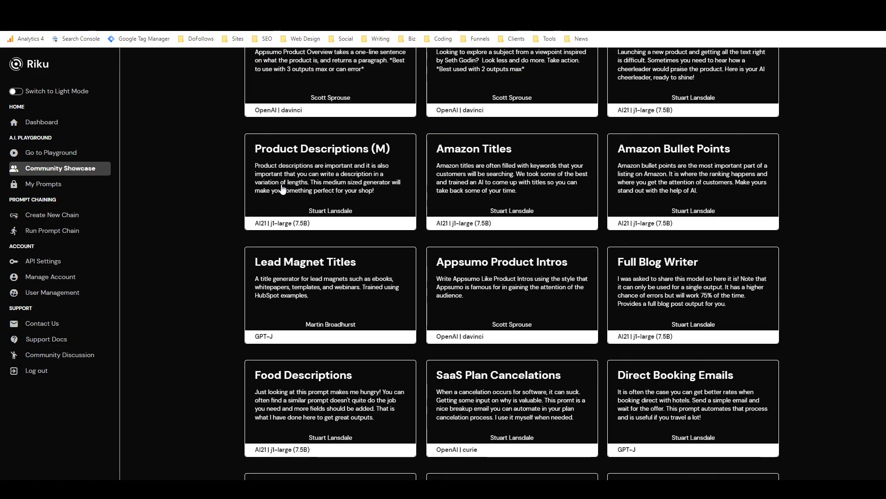
scroll(282, 190, "down", 20)
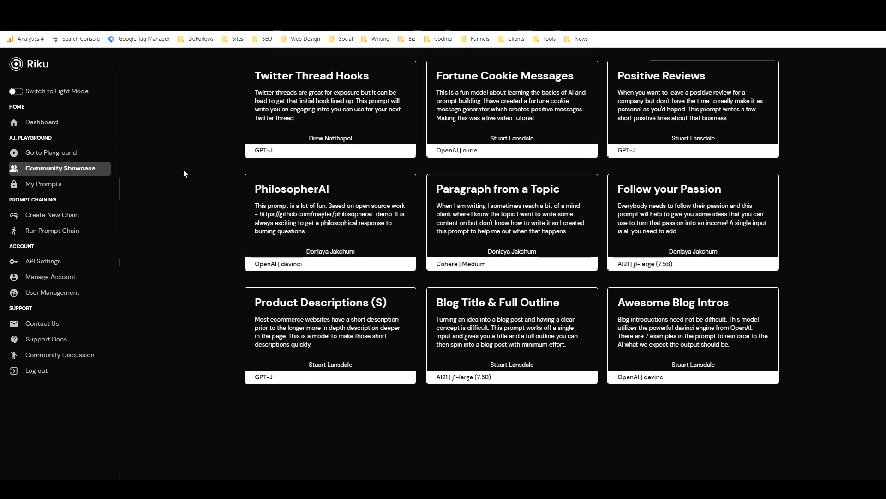
Open the saved AIDA prompt from My Prompts for use
left_click(44, 186)
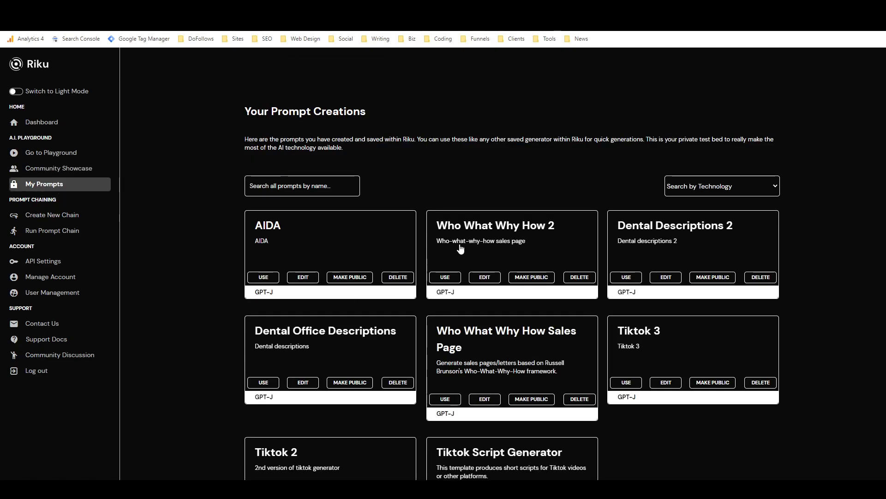
left_click(260, 280)
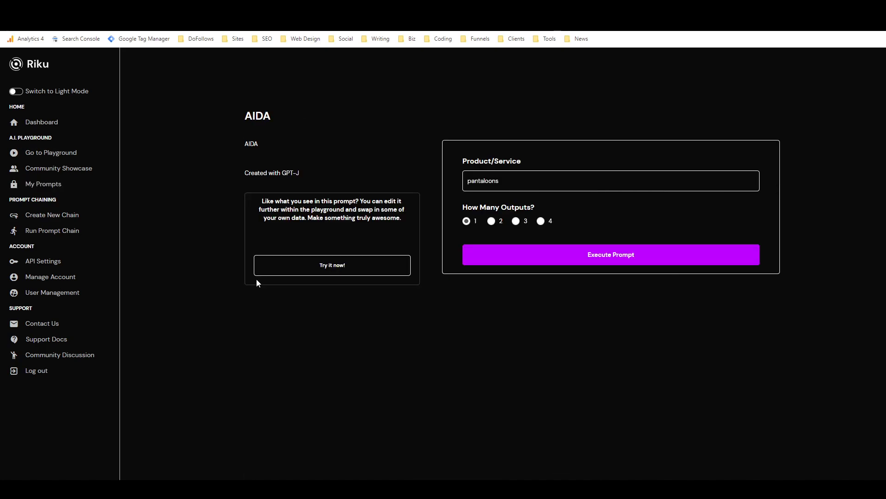
left_click(282, 264)
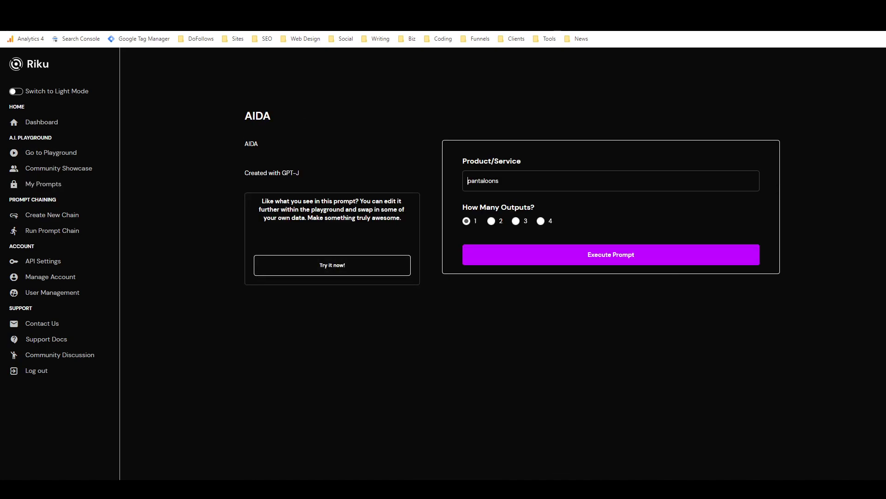
Generate 2 AIDA outputs for the product/service "copywriting services", and run the prompt again with the same inputs
left_click(491, 222)
triple_click(535, 187)
type("co")
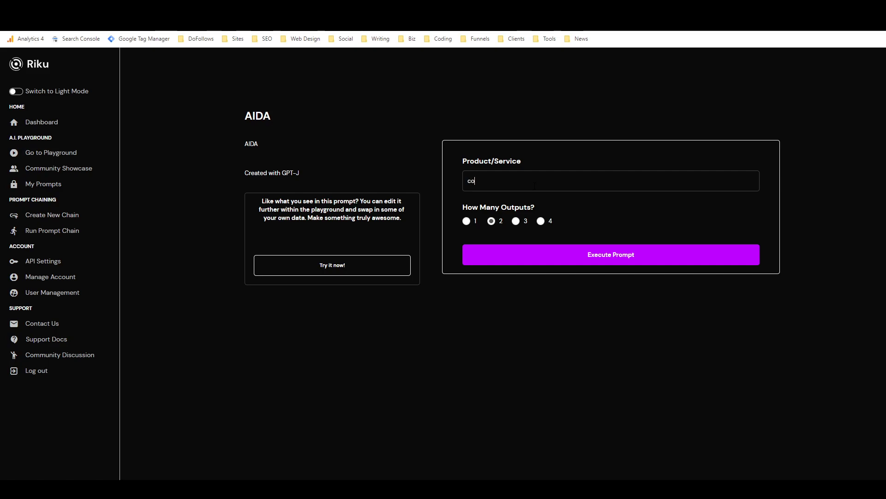
type("pywriting services")
left_click(527, 255)
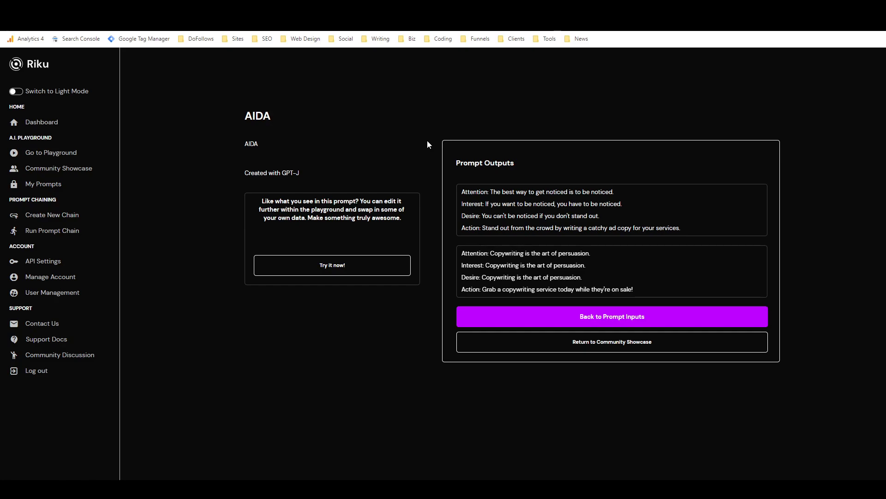
left_click(517, 311)
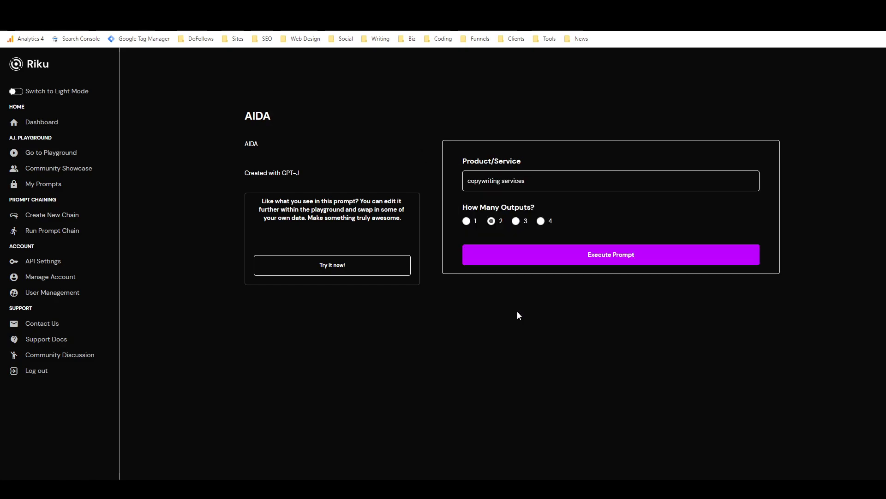
left_click(529, 256)
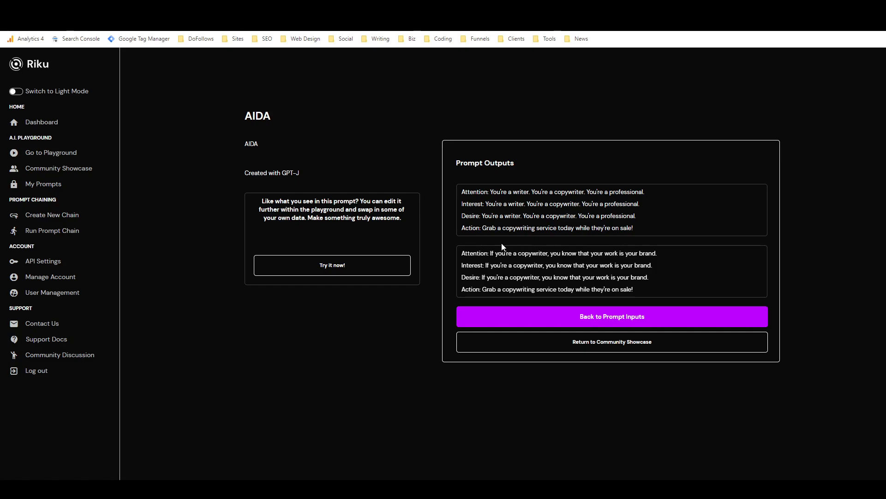
Change the product/service to "peanut butter cookies" and execute the AIDA prompt
left_click(525, 322)
left_click_drag(501, 181, 541, 181)
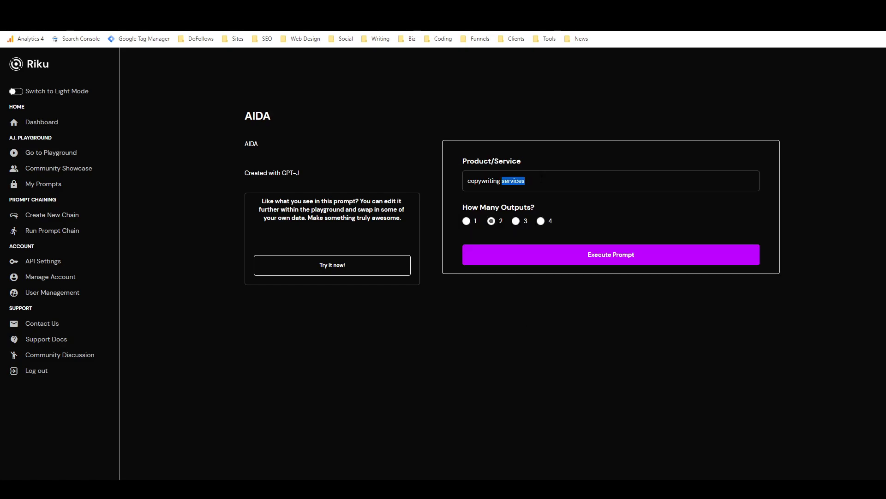
triple_click(541, 181)
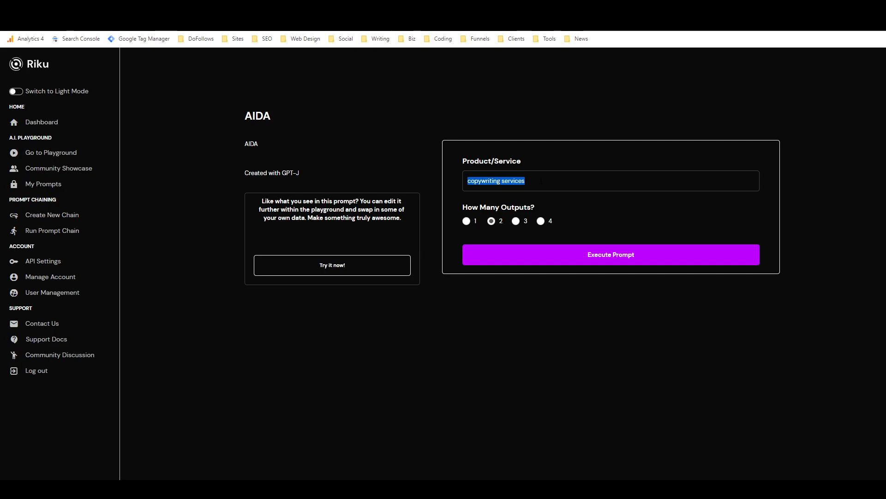
type("pean")
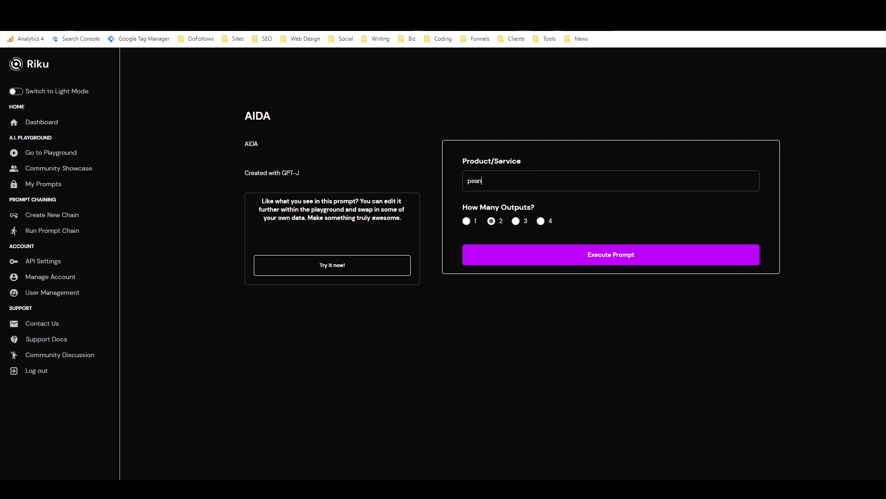
type("ut butter cookies")
left_click(528, 255)
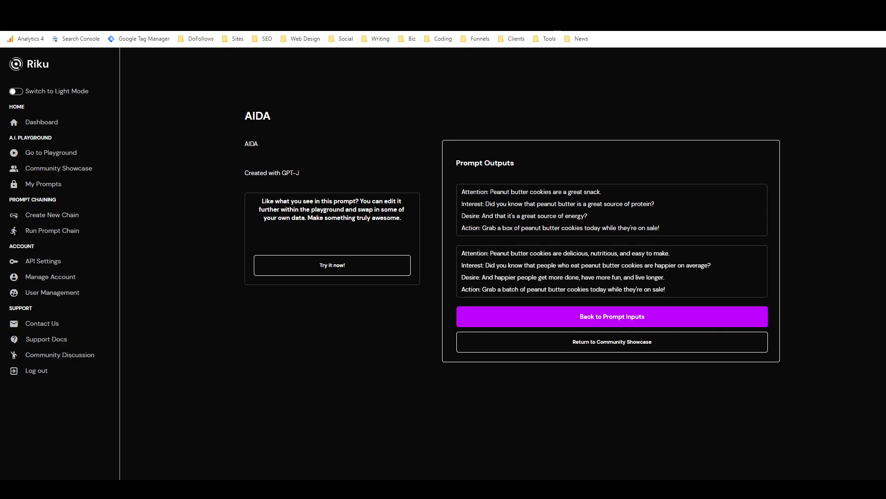
Review the Attention, Interest, Desire and Action sample in the Playground, and return to the saved prompts
left_click(69, 156)
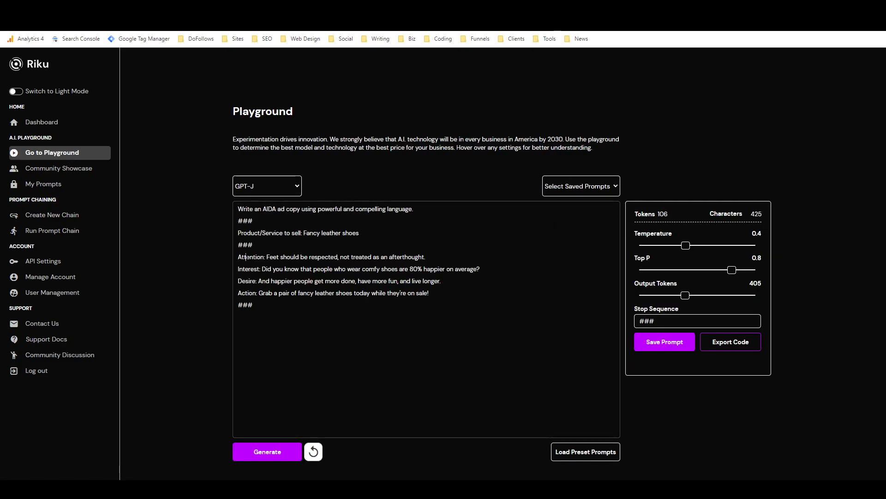
left_click_drag(246, 257, 430, 294)
left_click(347, 311)
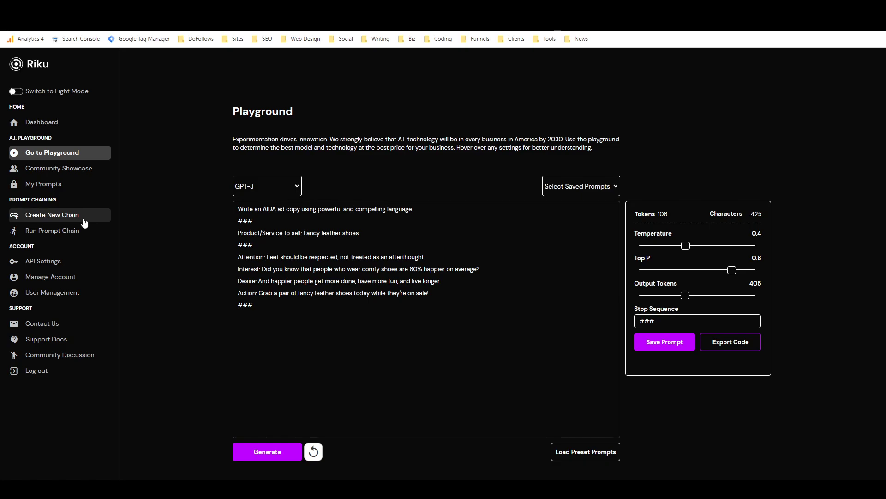
left_click(68, 185)
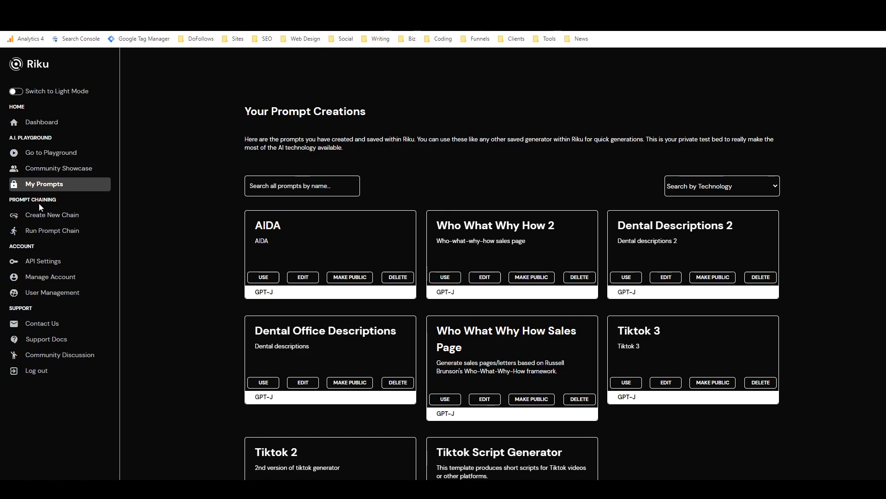
Select Sequential Prompt Chaining on the new chain page, and open the saved prompt chains
left_click(66, 217)
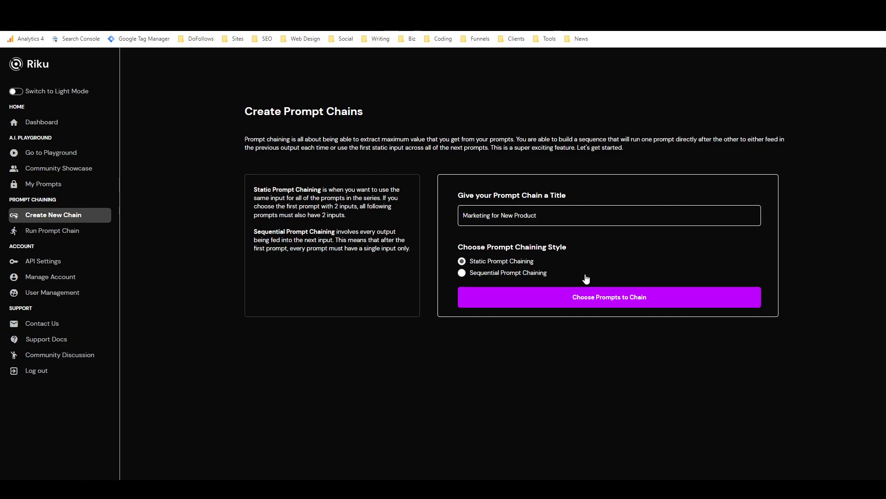
left_click(482, 274)
left_click(76, 236)
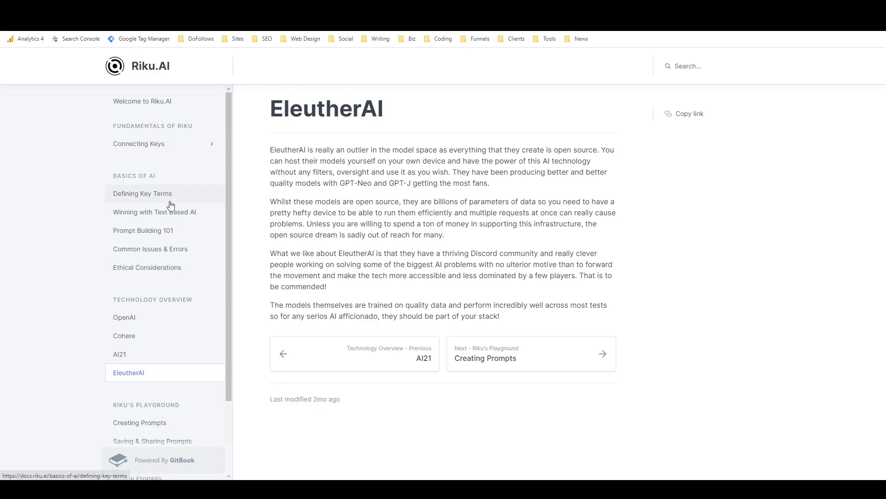
Look through the Riku documentation's Welcome, OpenAI, Cohere, AI21 and EleutherAI pages, and return to the Riku app
left_click(152, 105)
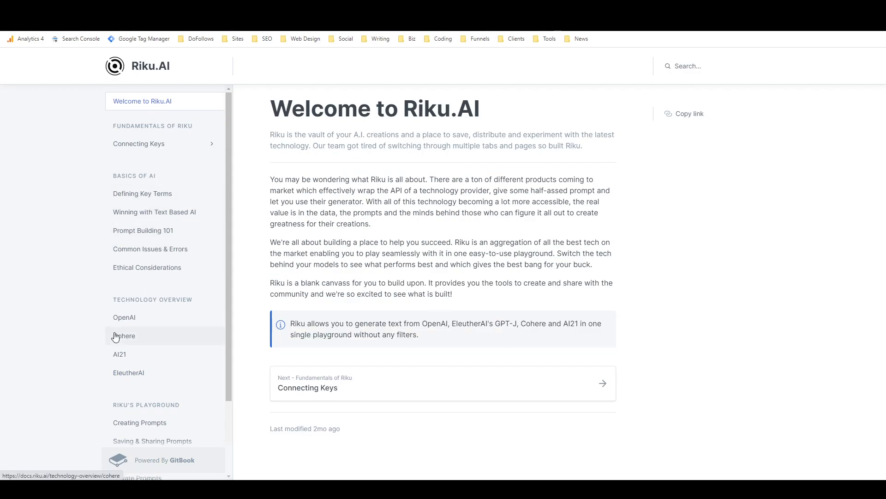
left_click(127, 320)
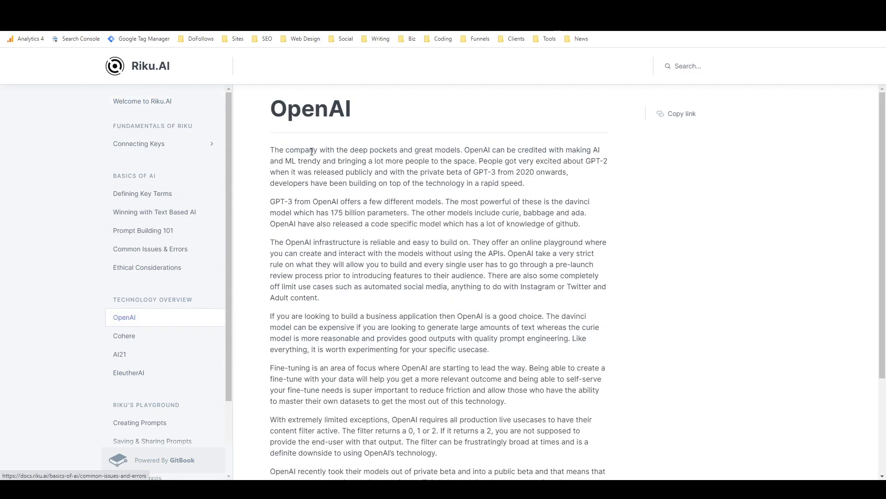
left_click(133, 339)
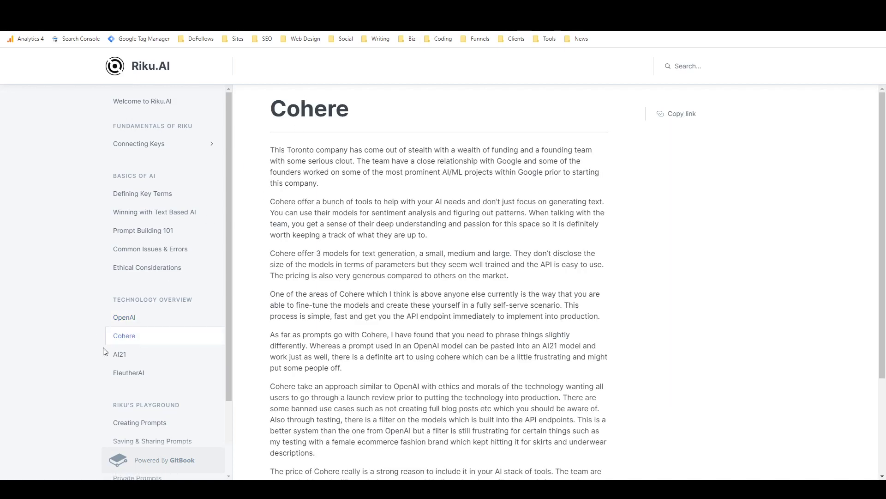
left_click(125, 352)
left_click(145, 375)
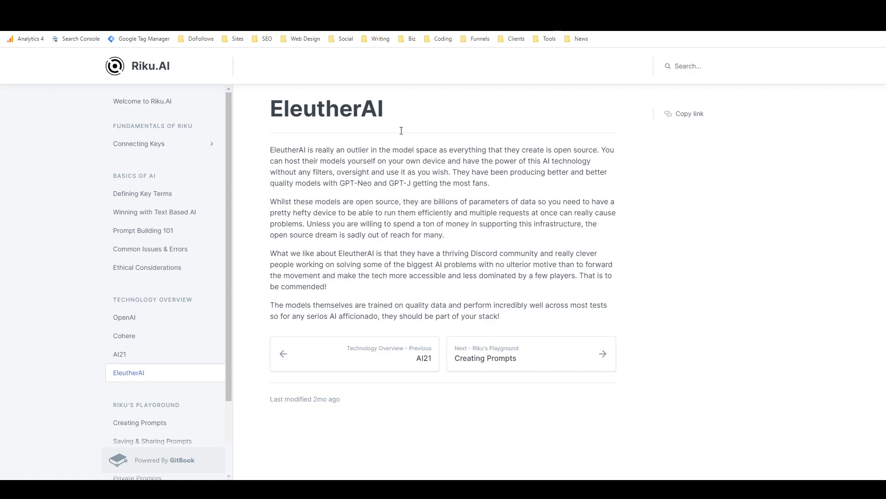
left_click(283, 18)
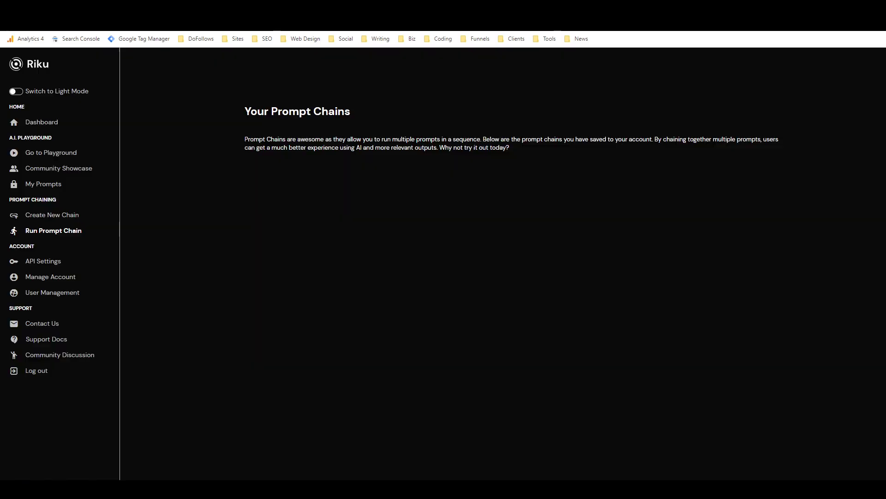
Check the Dashboard and the Playground's list of saved prompts, finishing back on the Dashboard
left_click(68, 130)
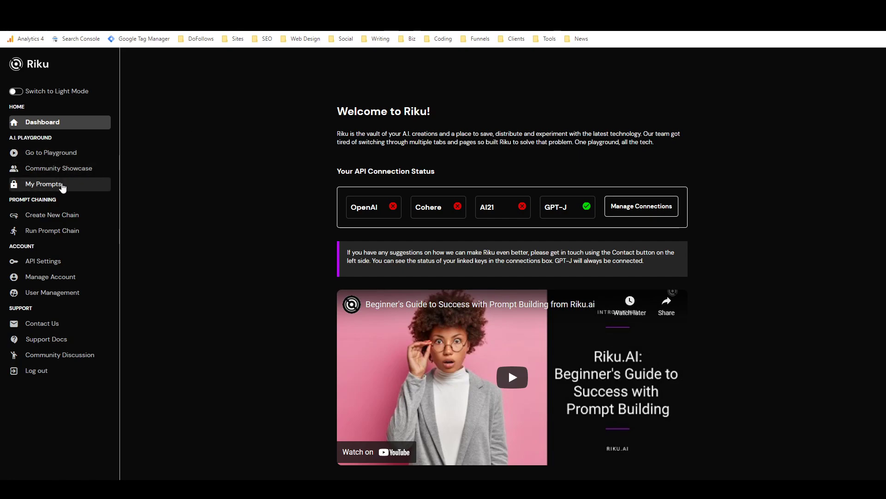
left_click(56, 154)
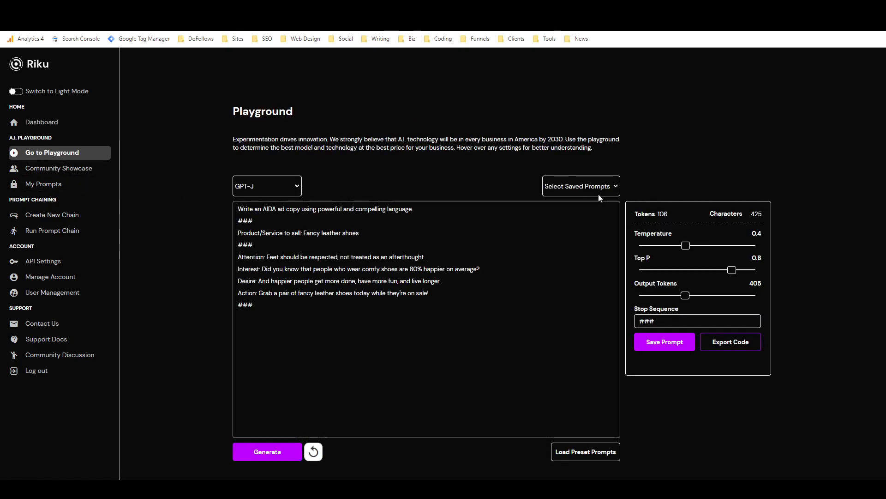
left_click(581, 186)
key("Escape")
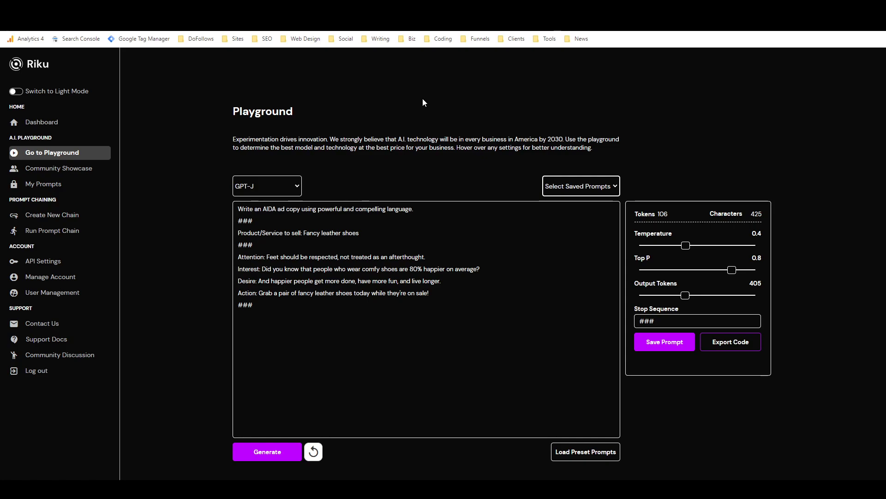
left_click(65, 123)
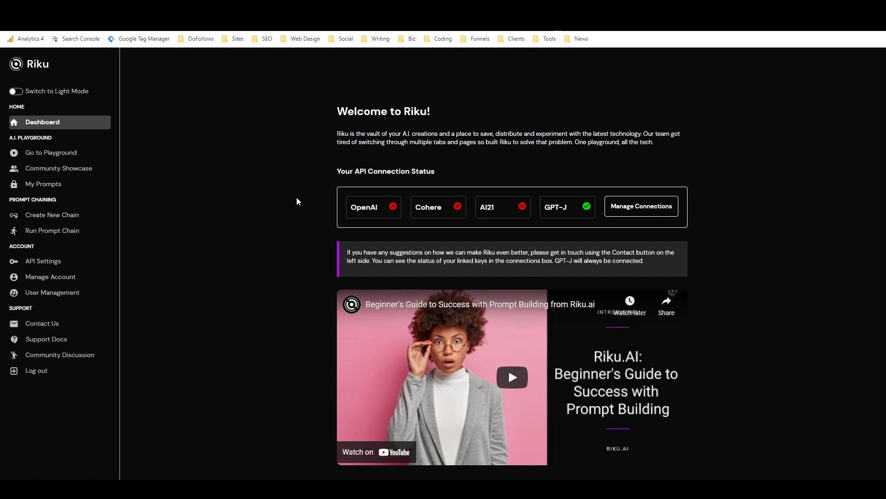
Revisit the prompt chain pages and the saved prompts, ending in the Playground
left_click(66, 231)
left_click(61, 216)
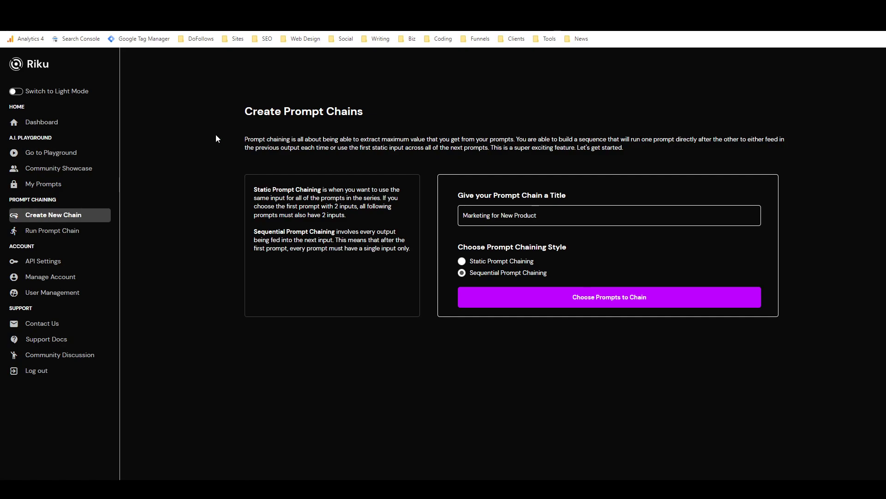
left_click(80, 187)
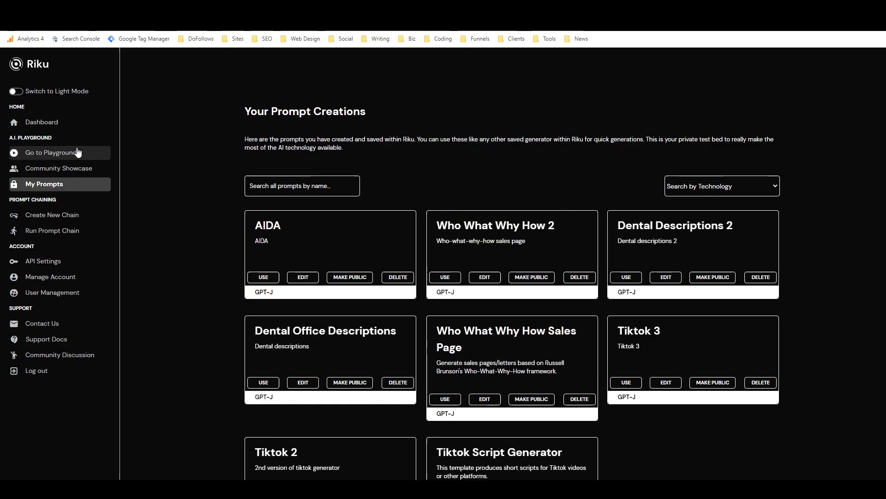
left_click(78, 153)
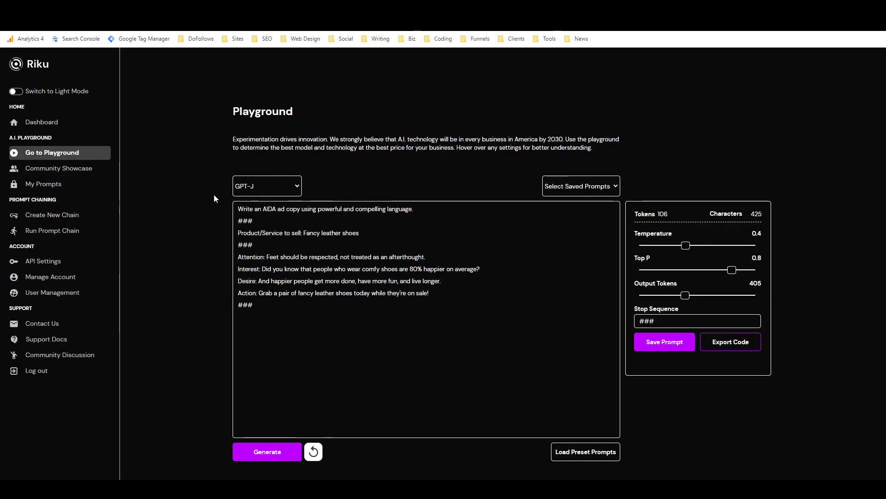